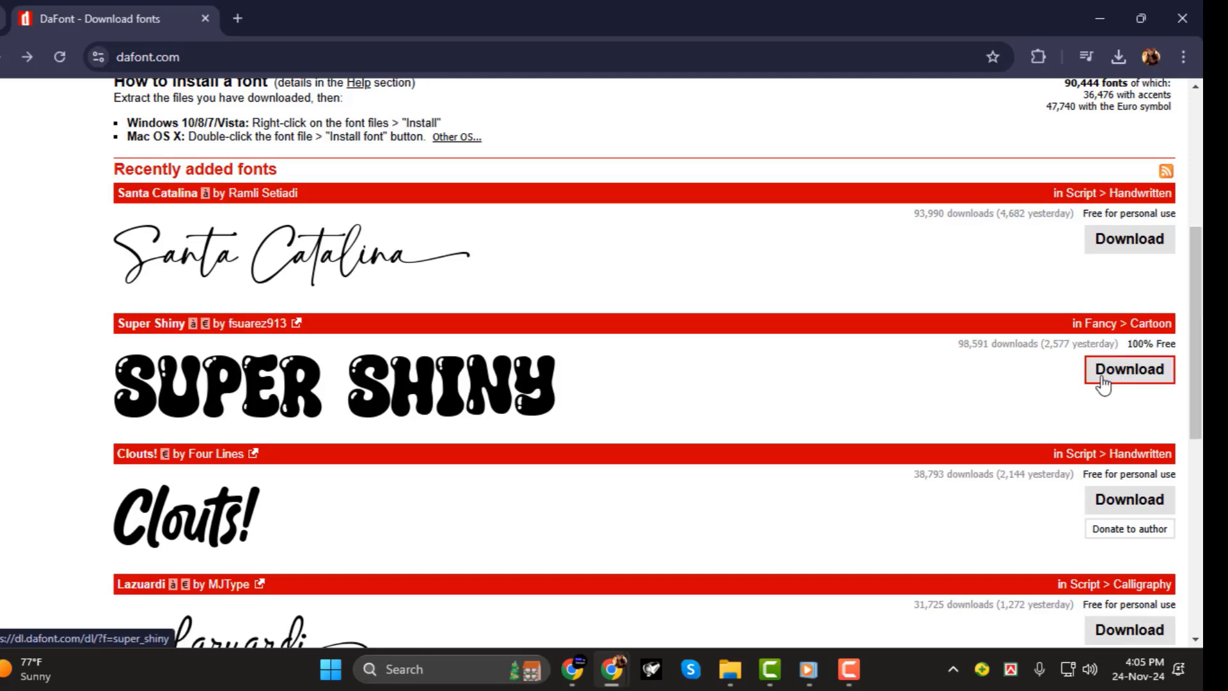
# Show the downloaded super_shiny zip in the Downloads > Compressed folder
pyautogui.click(730, 669)
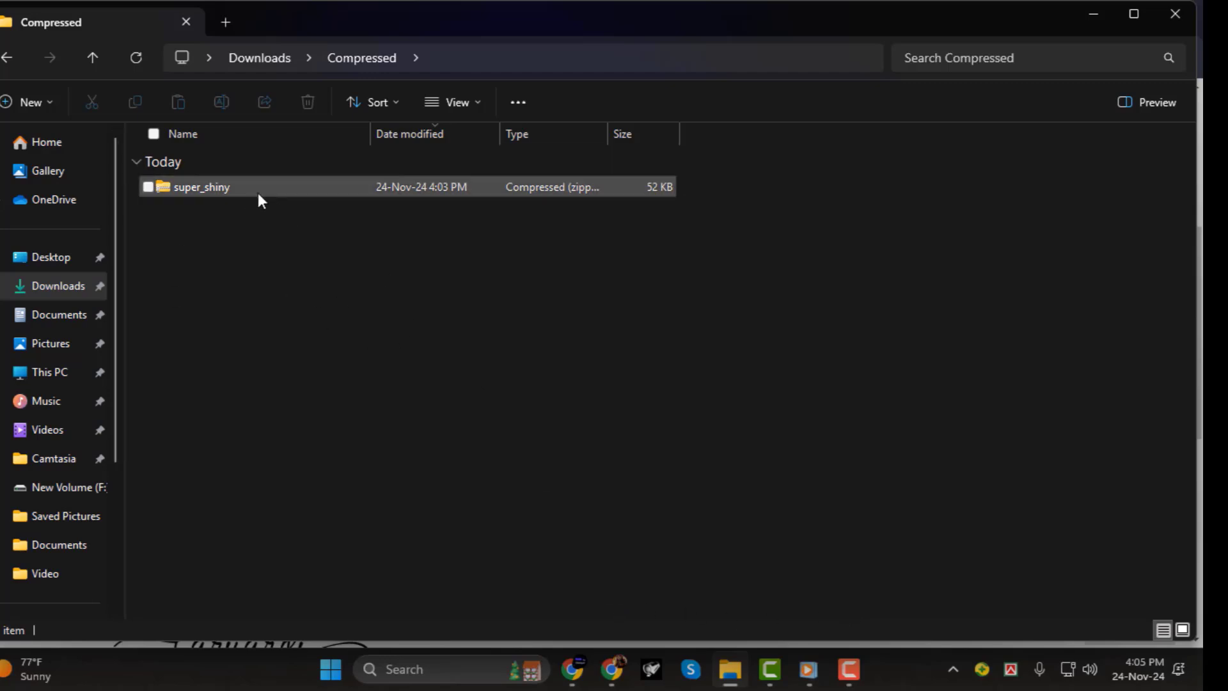
pyautogui.moveTo(202, 187)
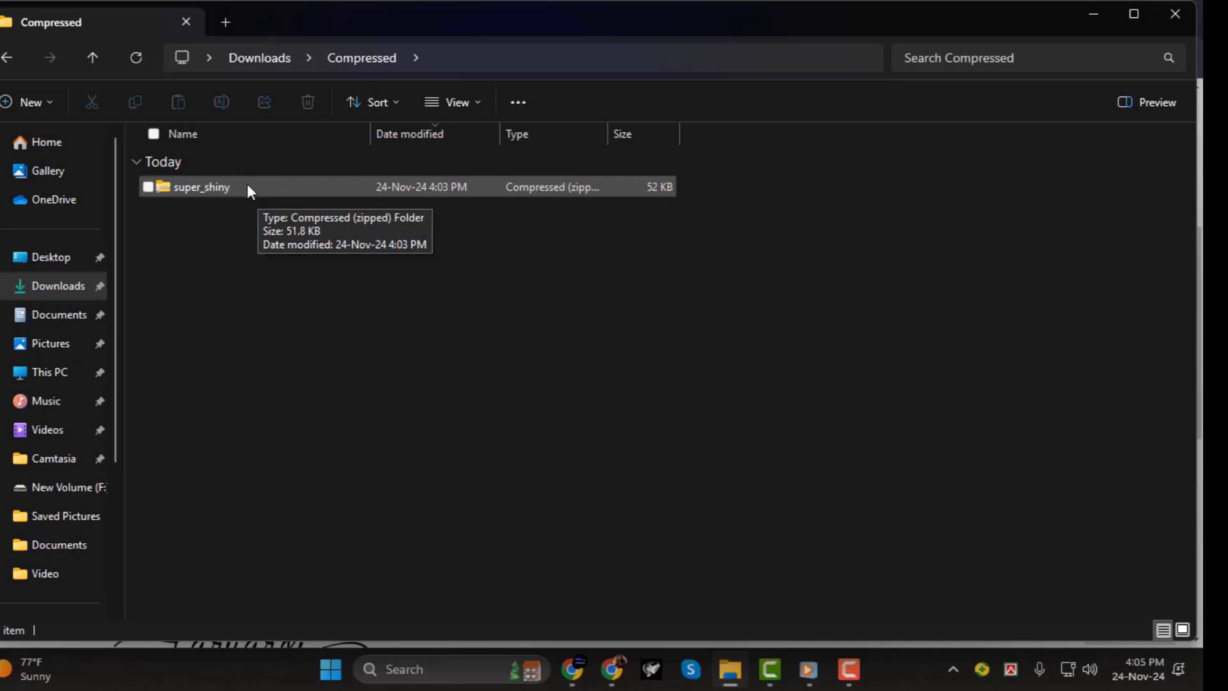
# Extract the Super Shiny TrueType font from the zip and return to the CapCut project
pyautogui.doubleClick(247, 188)
pyautogui.click(520, 103)
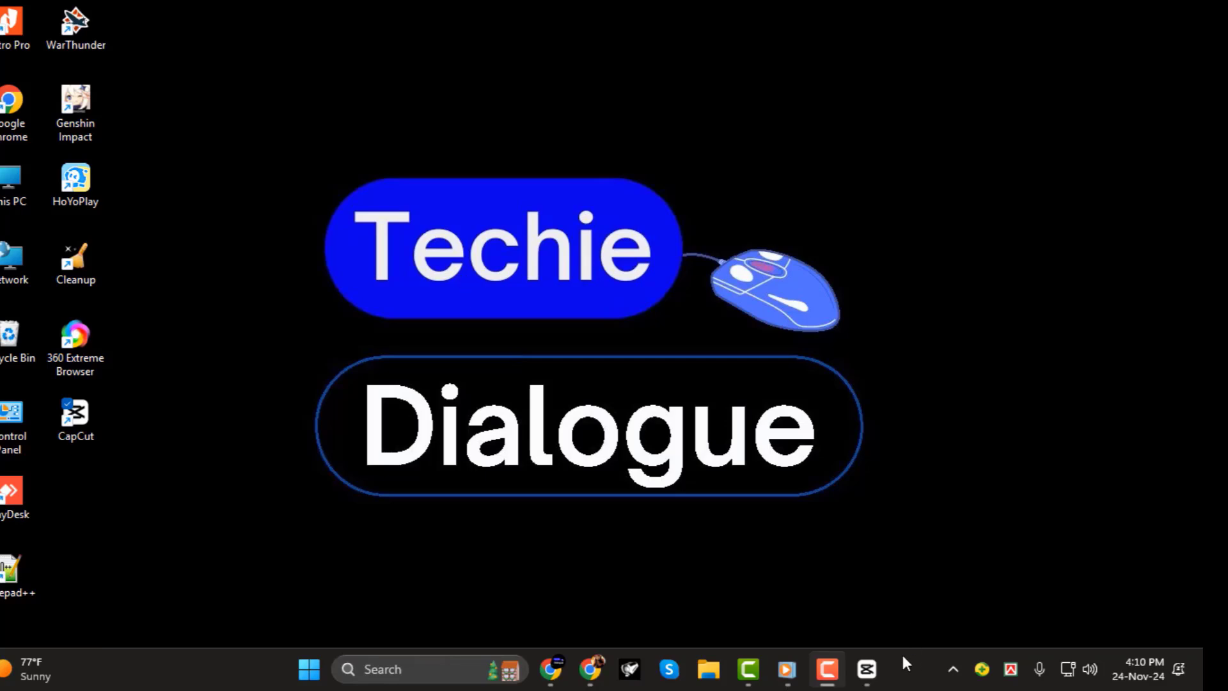
pyautogui.click(868, 668)
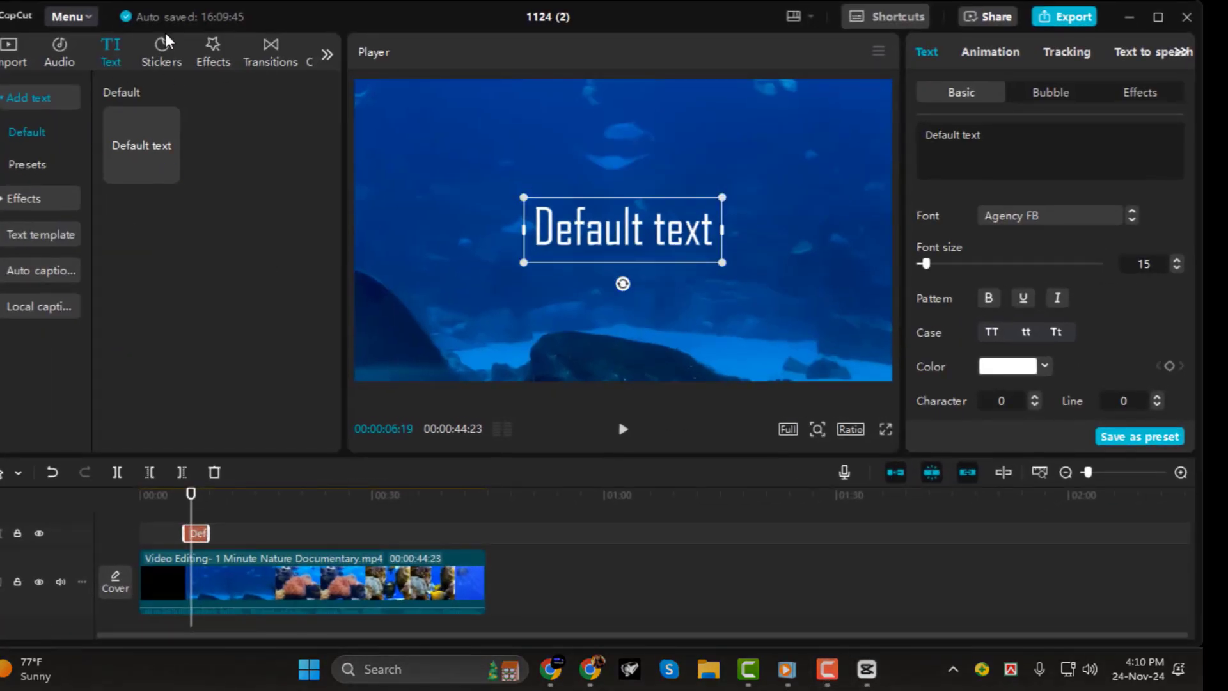
# Show the available fonts for the Default text layer
pyautogui.click(1104, 220)
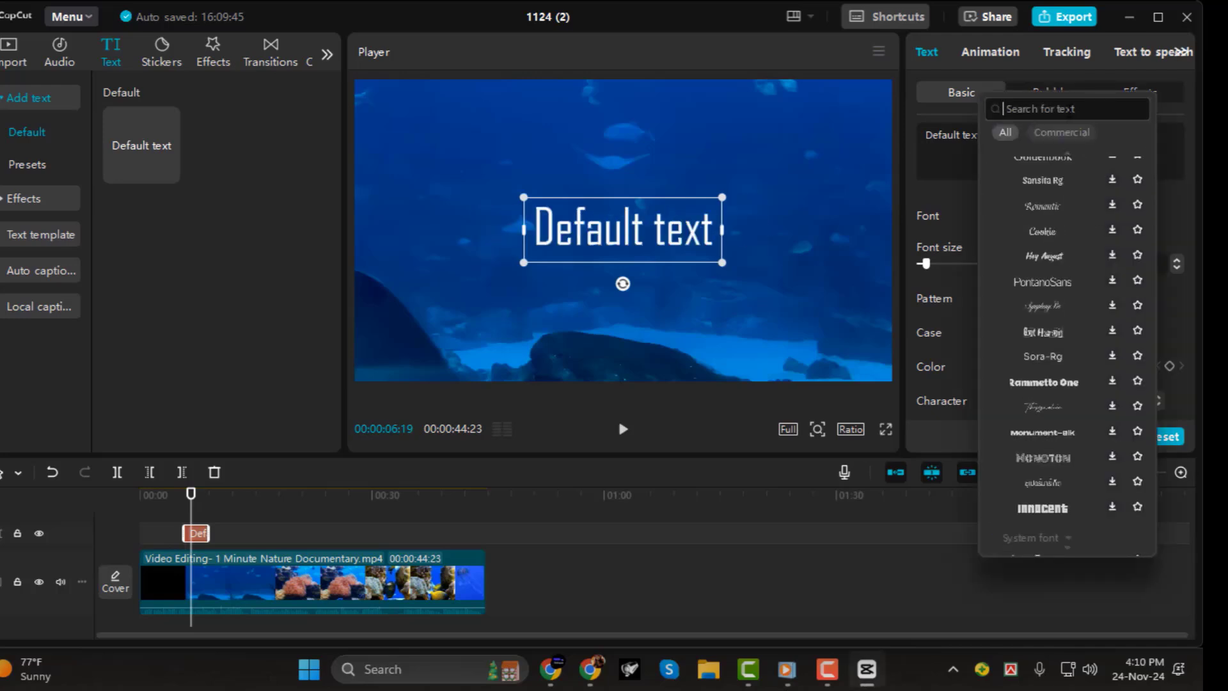
pyautogui.write('super ')
pyautogui.write('sh')
pyautogui.write('ne')
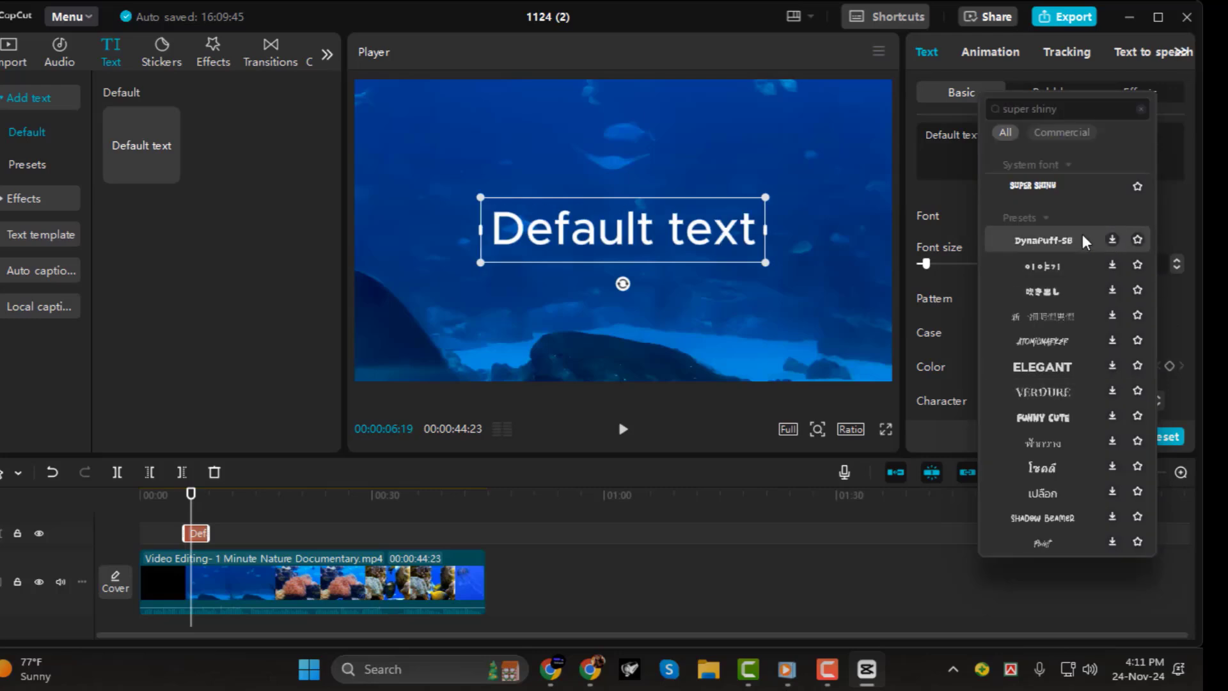
# Apply Super Shiny to the Default text, scale it to near full video width and centre it
pyautogui.click(1046, 185)
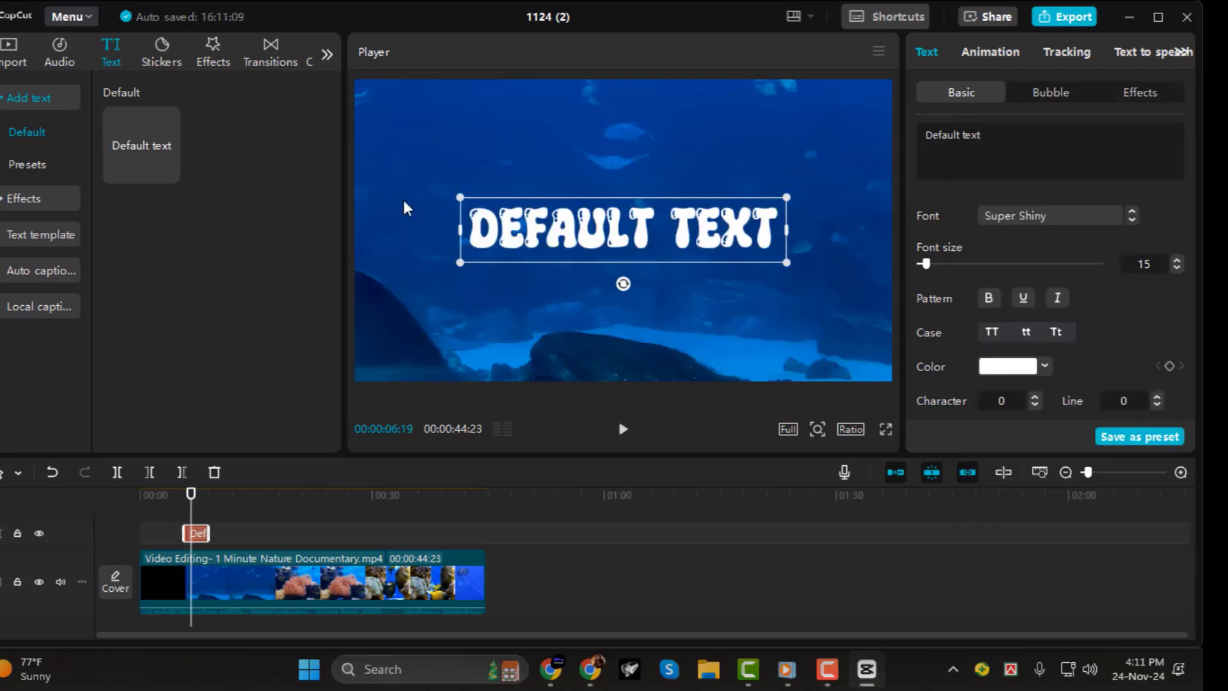
pyautogui.moveTo(459, 262); pyautogui.dragTo(351, 380)
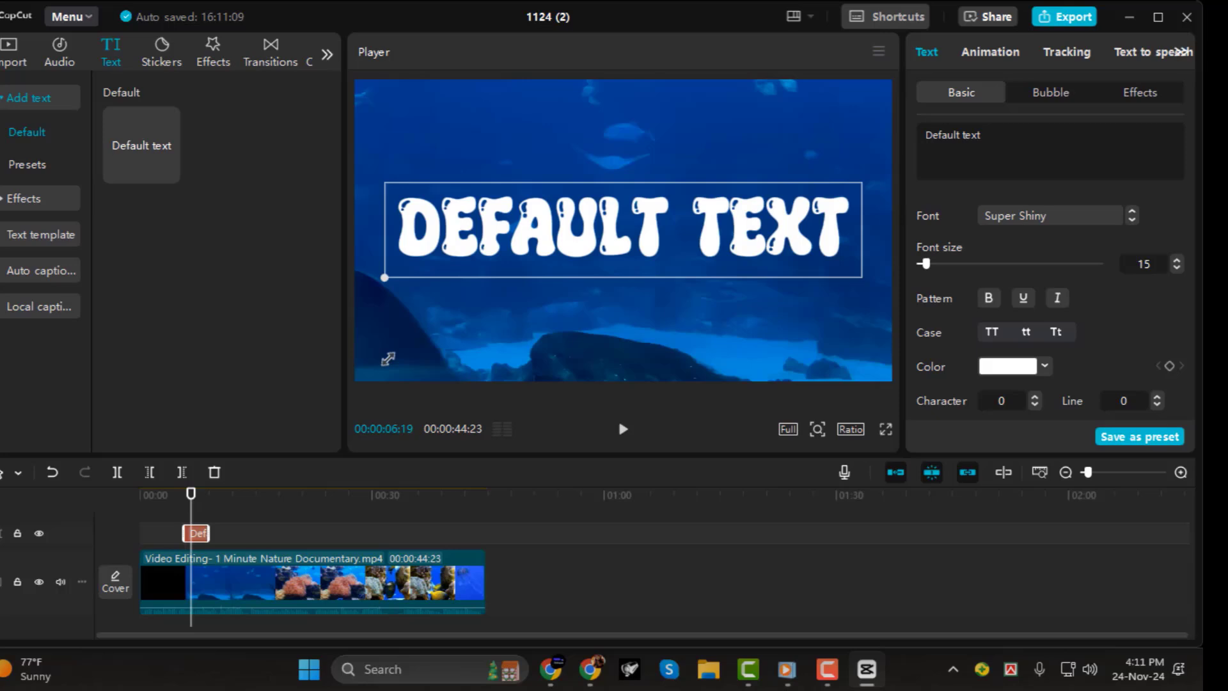
pyautogui.moveTo(504, 268); pyautogui.dragTo(710, 355)
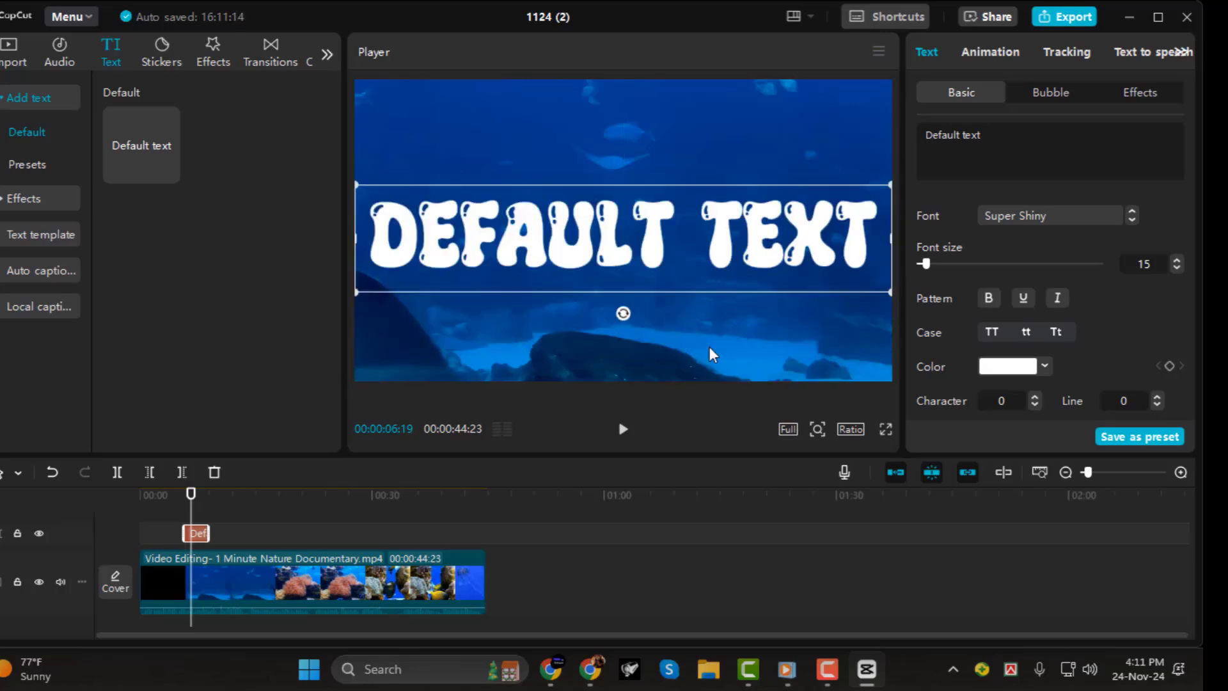